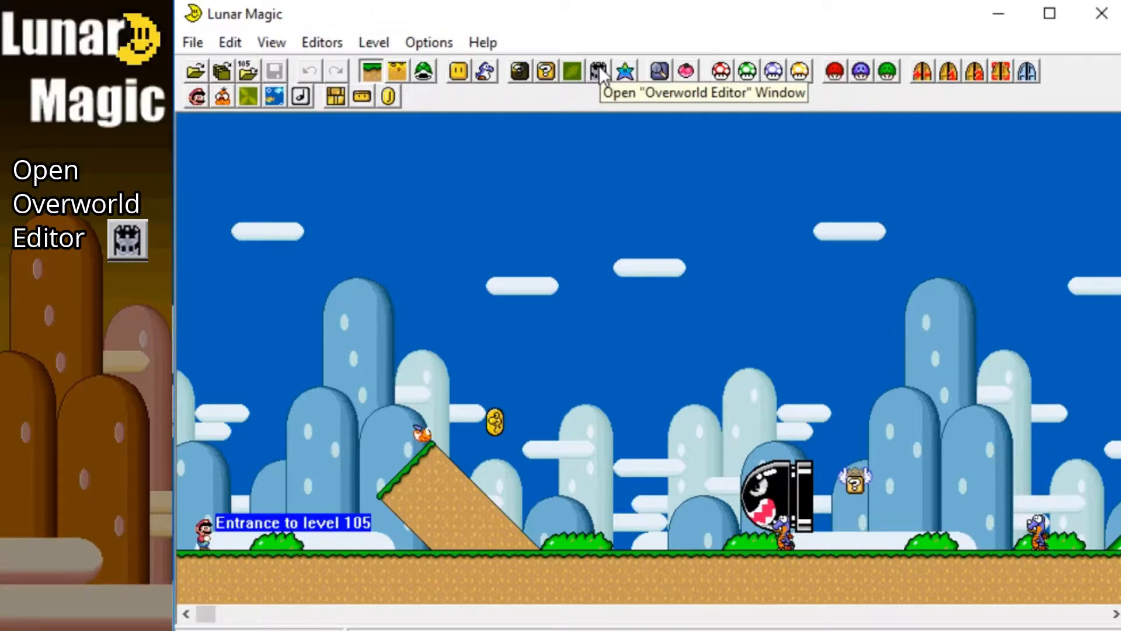
Step: Open the Overworld Editor and rename level 104 as "Mad Munk HOME"
{"action": "left_click", "coordinate": [599, 66]}
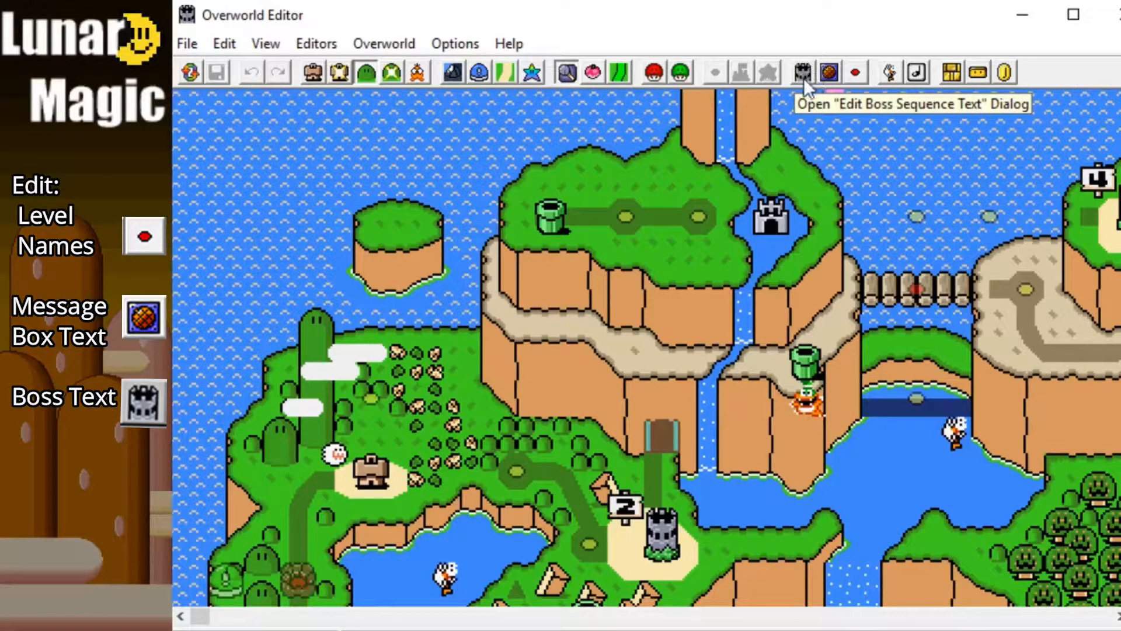
{"action": "left_click", "coordinate": [828, 72]}
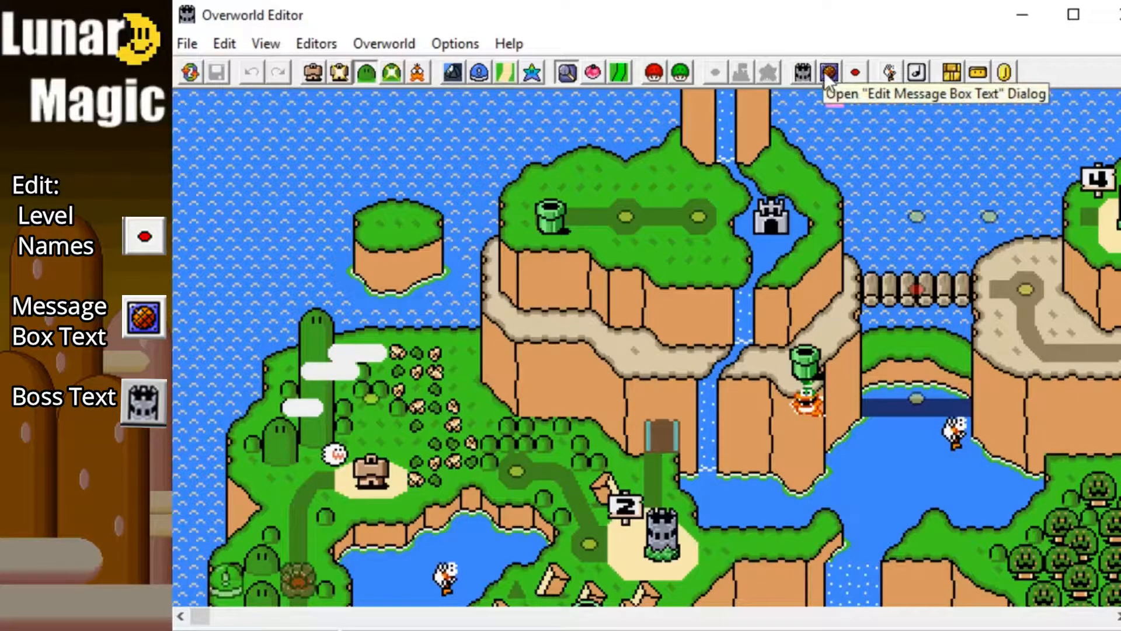
{"action": "left_click", "coordinate": [856, 72]}
{"action": "left_click_drag", "start_coordinate": [558, 242], "coordinate": [598, 149]}
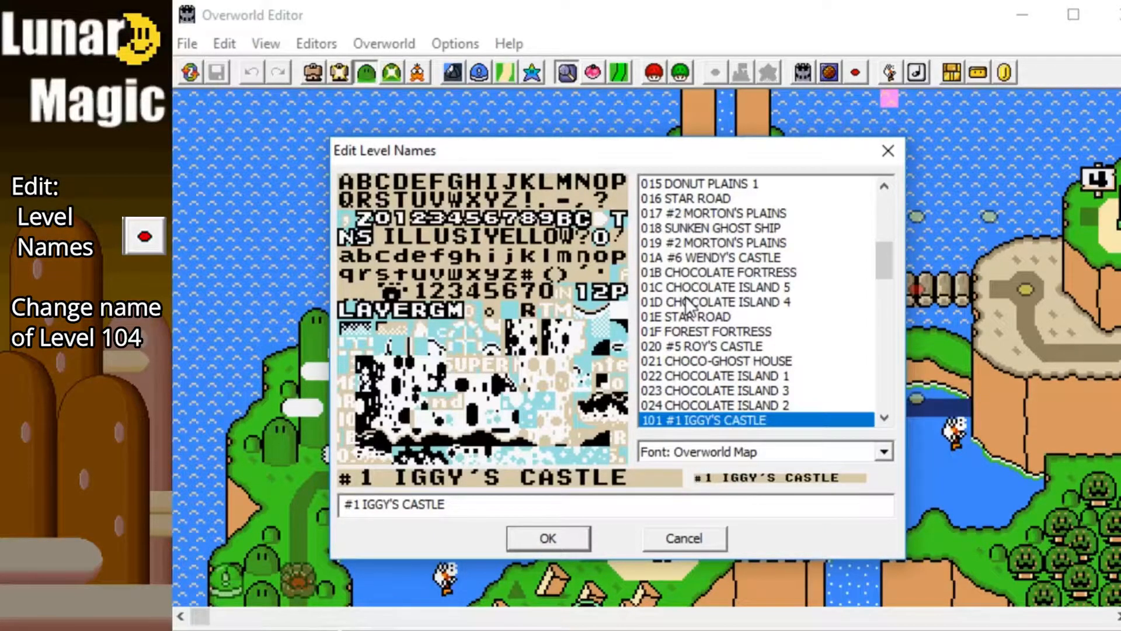
{"action": "scroll", "coordinate": [688, 305], "scroll_direction": "down", "scroll_amount": 2}
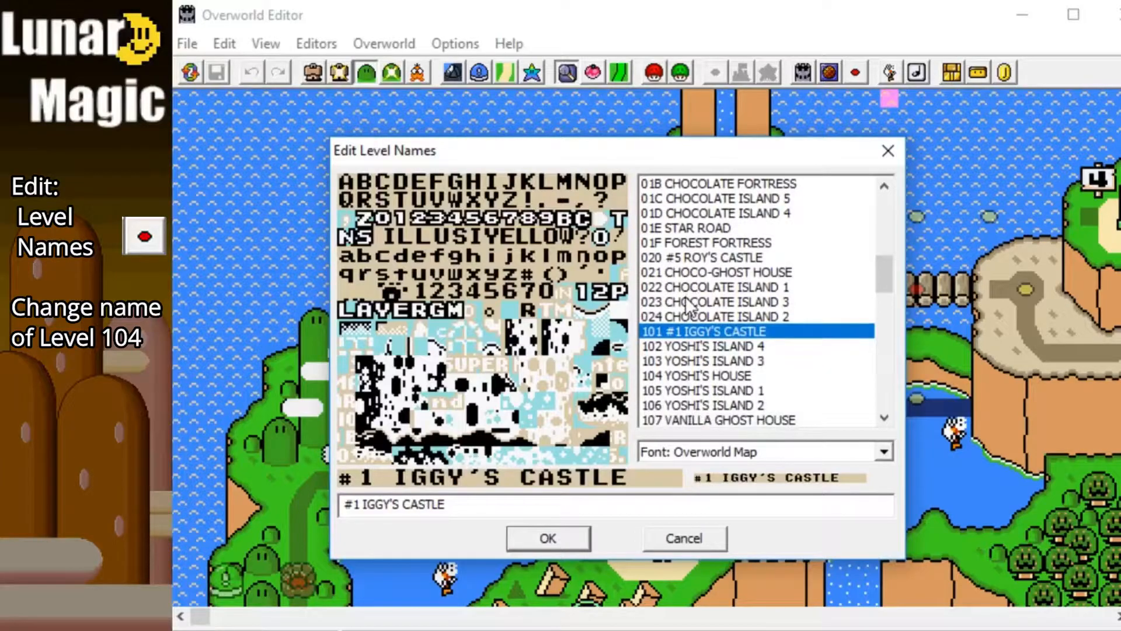
{"action": "left_click", "coordinate": [676, 377]}
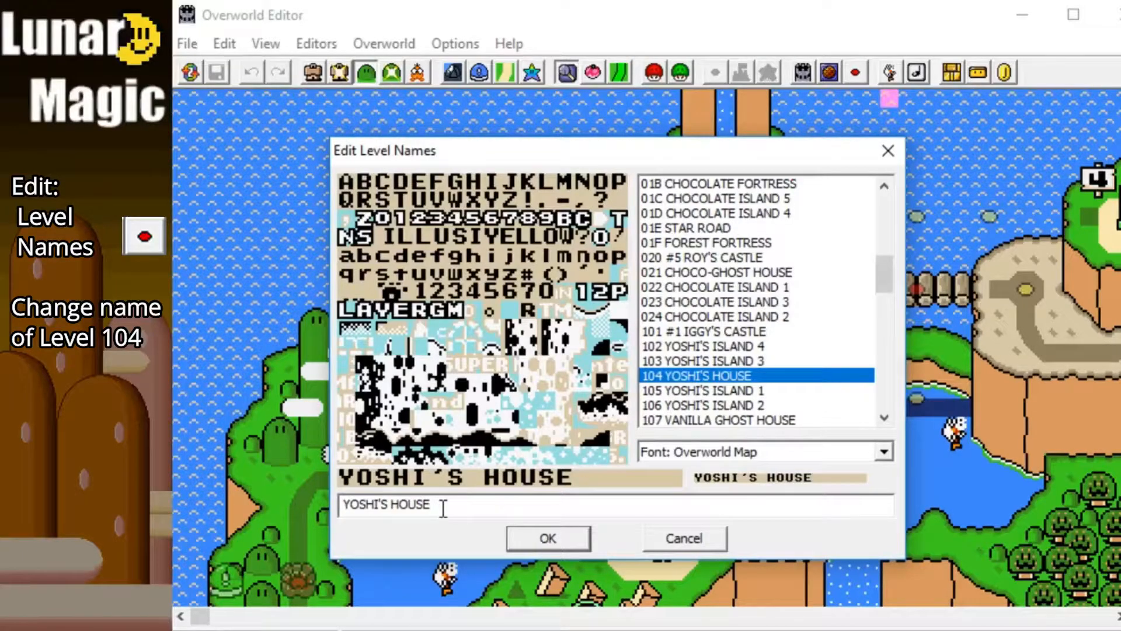
{"action": "left_click_drag", "start_coordinate": [443, 508], "coordinate": [340, 503]}
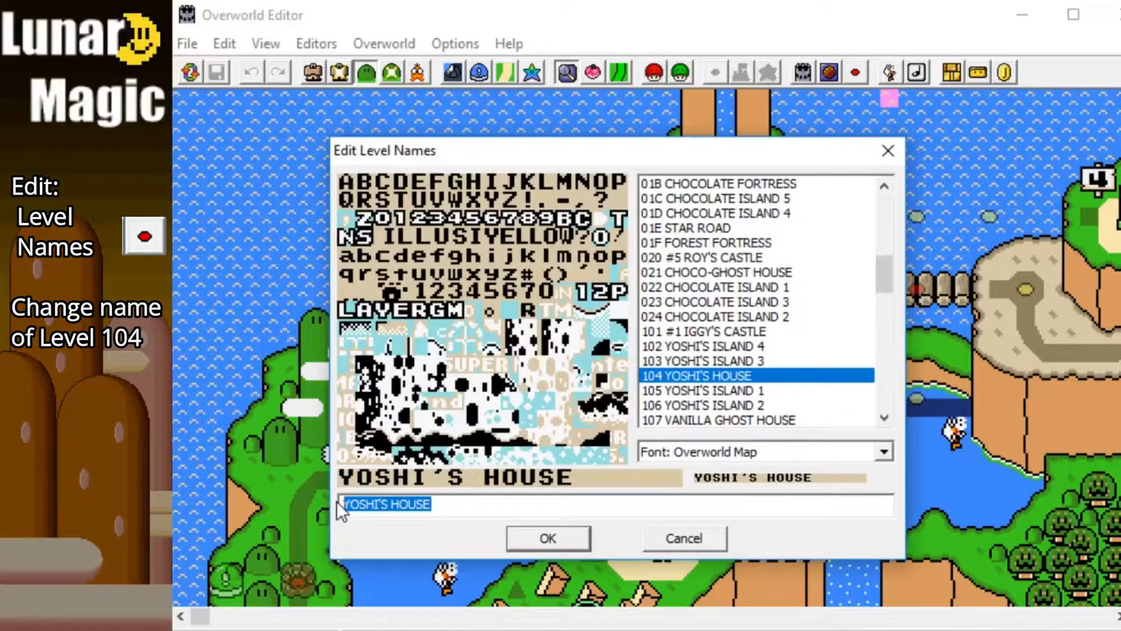
{"action": "type", "text": "Mad Munk HOME"}
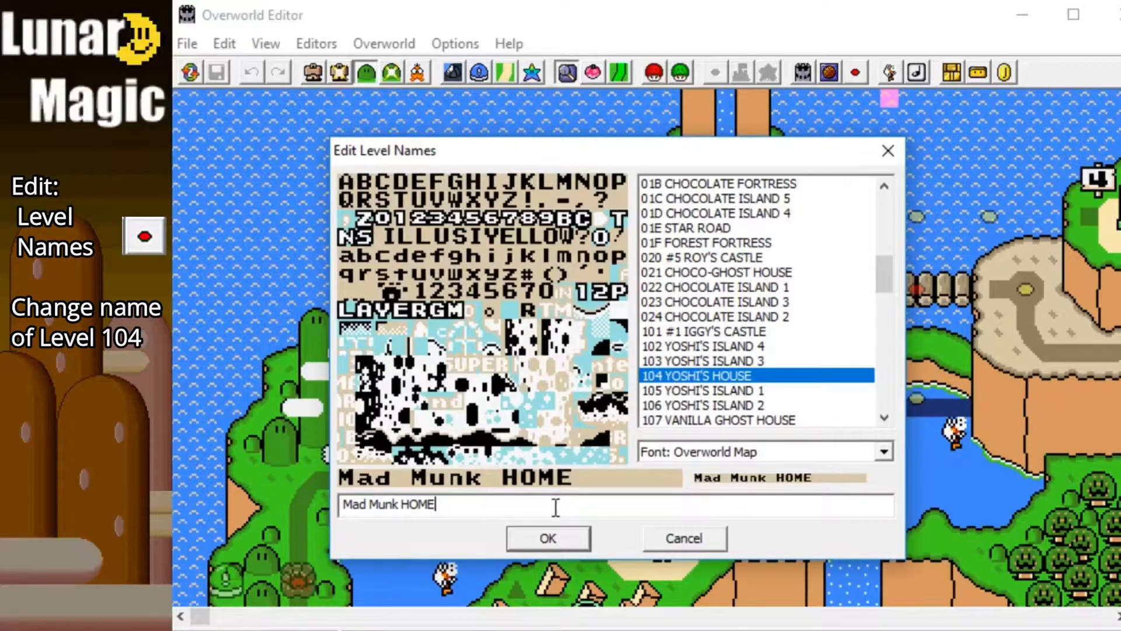
{"action": "left_click", "coordinate": [549, 539]}
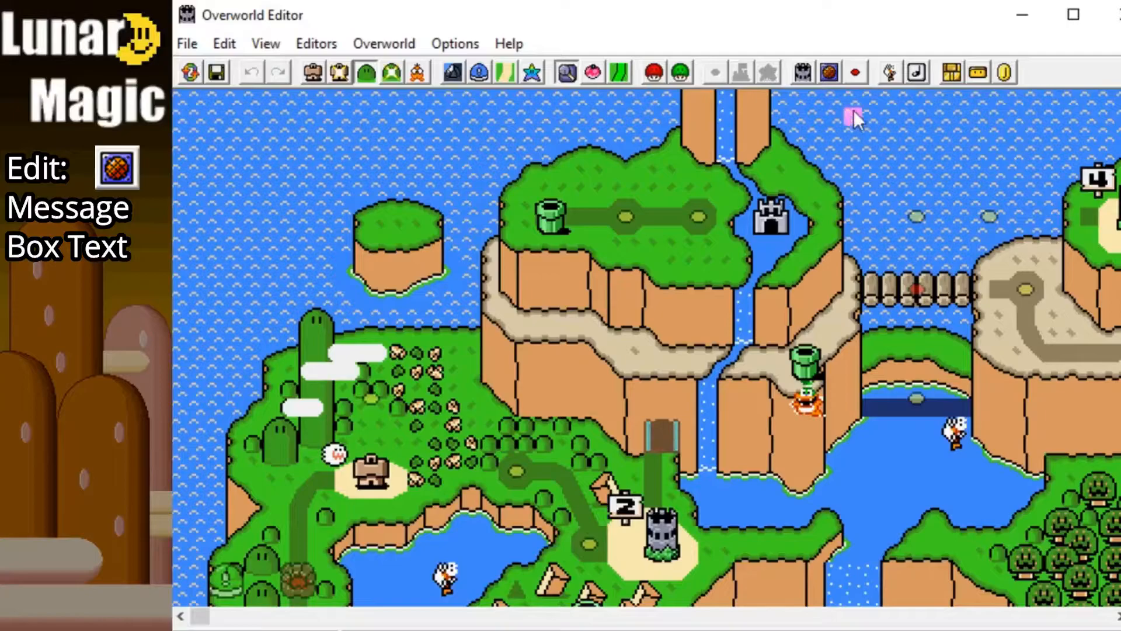
Step: Replace the new game start message 000-1 with "Whatever message I want to show I changed the text box!"
{"action": "left_click", "coordinate": [829, 73]}
{"action": "left_click_drag", "start_coordinate": [669, 186], "coordinate": [740, 96]}
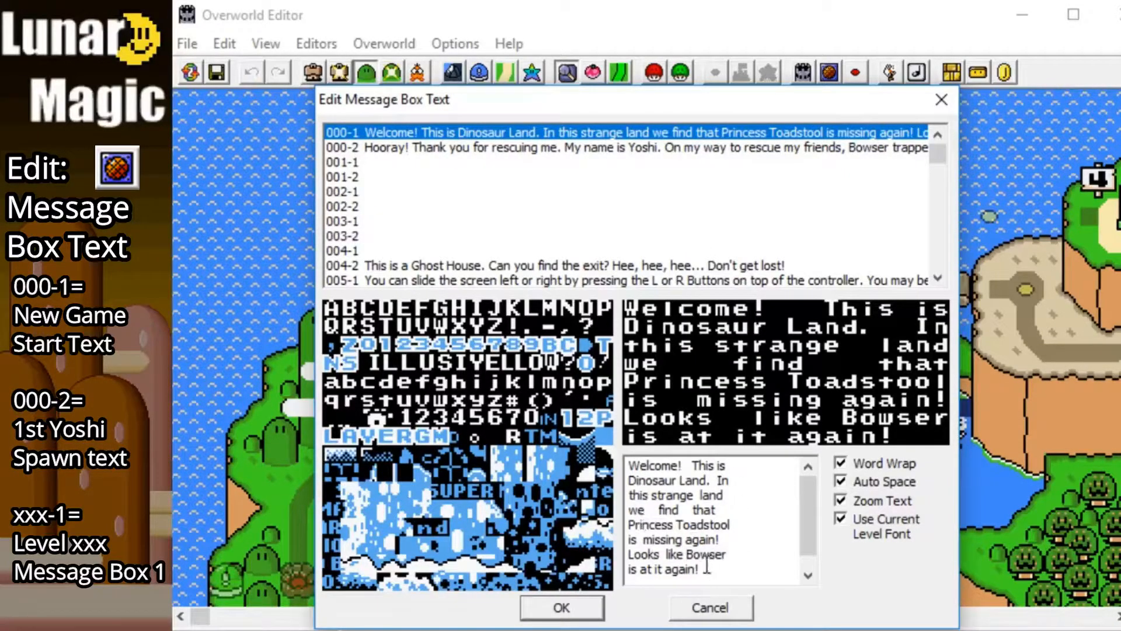
{"action": "left_click_drag", "start_coordinate": [713, 570], "coordinate": [610, 448]}
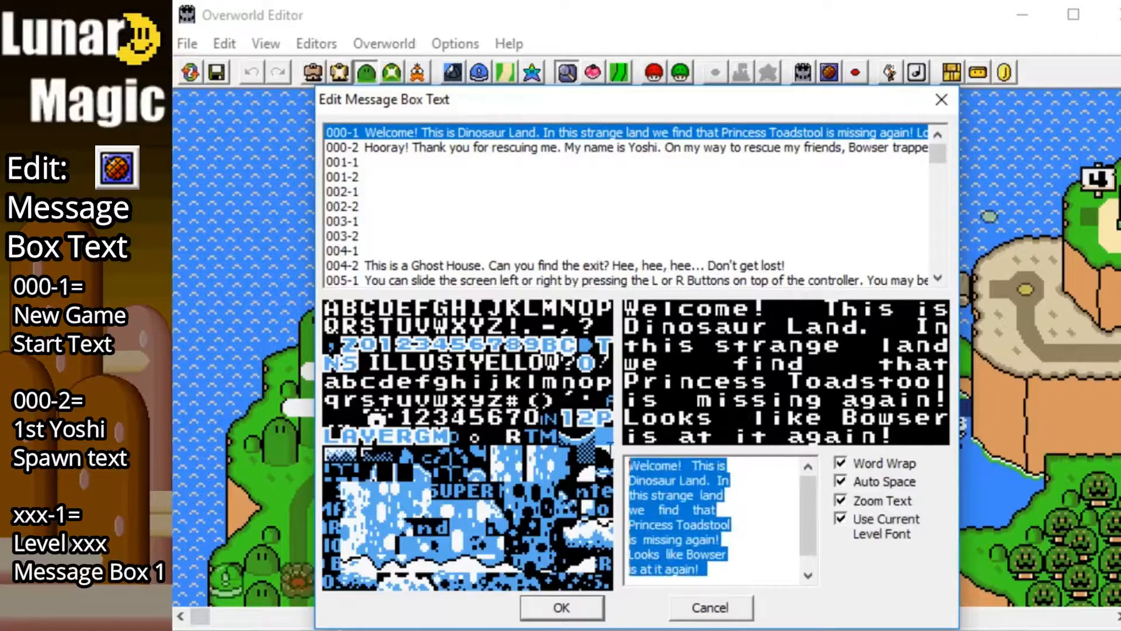
{"action": "key", "text": "BackSpace"}
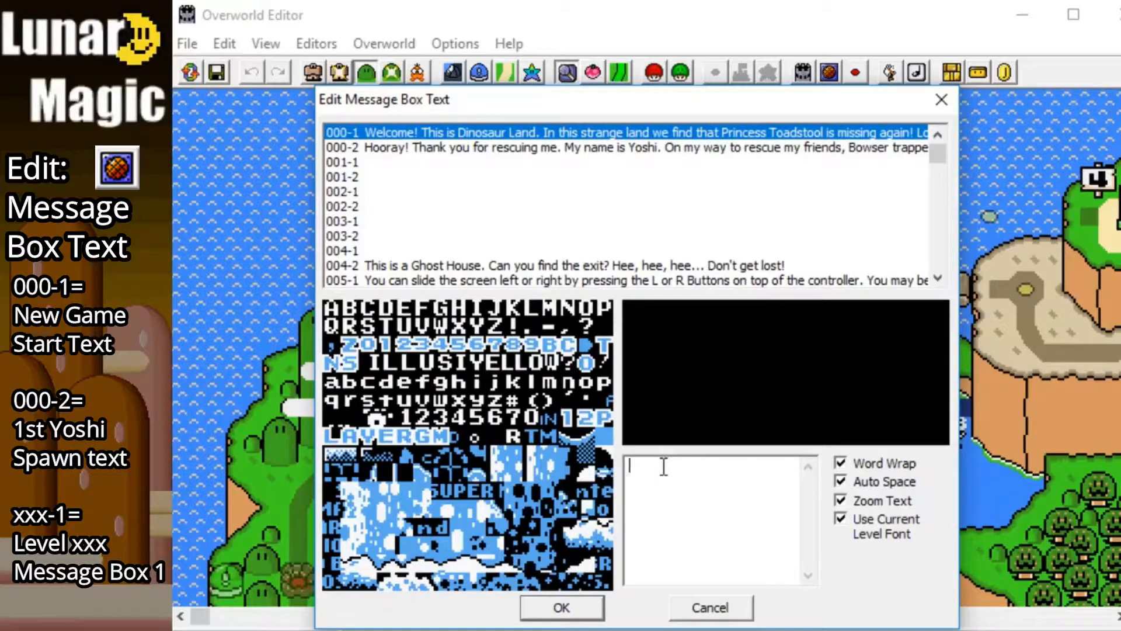
{"action": "type", "text": "Whatever message I want to show I changed the text box!"}
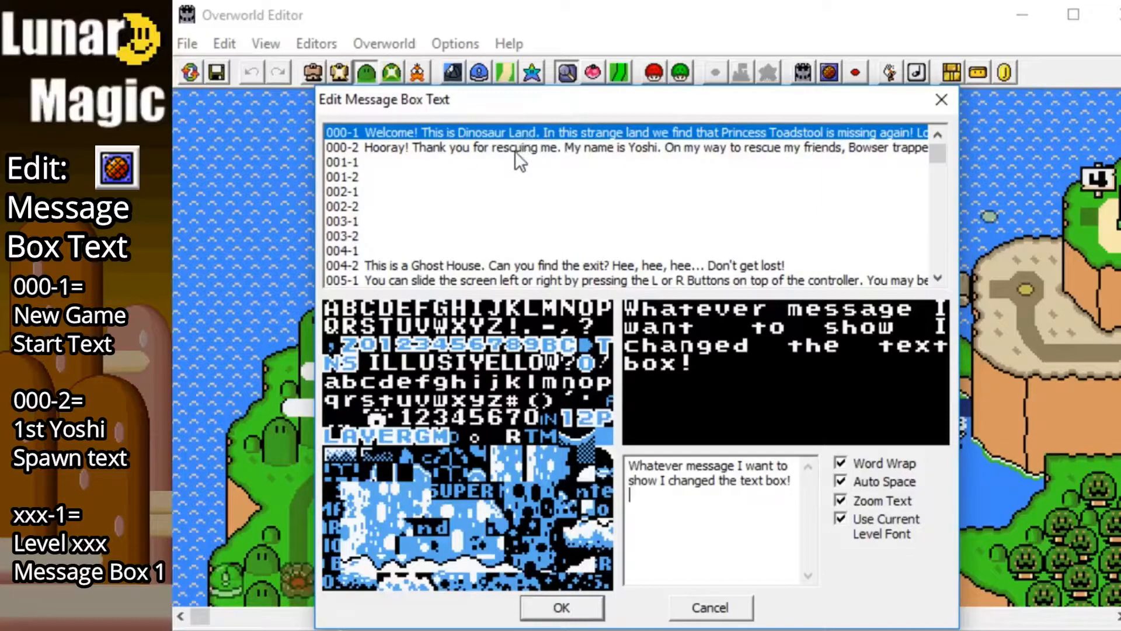
Step: Replace the Yoshi rescue message 000-2 with "I'm Yoshi, ditch me in a pit to save yourself."
{"action": "left_click", "coordinate": [374, 150]}
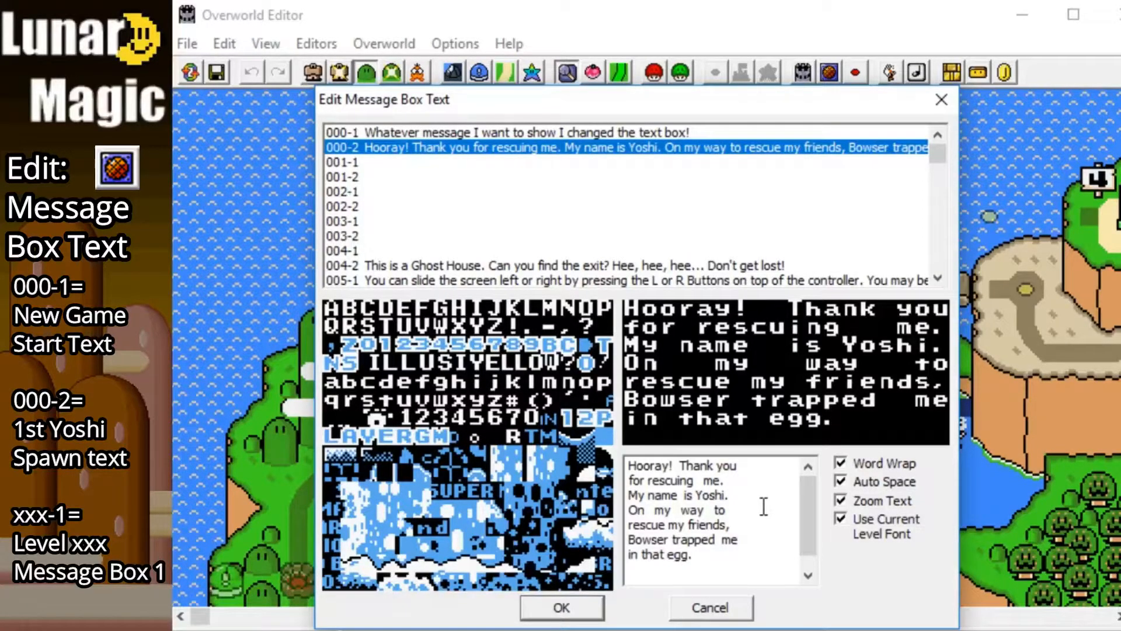
{"action": "left_click_drag", "start_coordinate": [695, 555], "coordinate": [625, 467]}
{"action": "type", "text": "I'm Yoshi, ditch me in a pit if you need m"}
{"action": "key", "text": "BackSpace"}
{"action": "key", "text": "BackSpace"}
{"action": "key", "text": "BackSpace"}
{"action": "key", "text": "BackSpace"}
{"action": "key", "text": "BackSpace"}
{"action": "key", "text": "BackSpace"}
{"action": "key", "text": "BackSpace"}
{"action": "key", "text": "BackSpace"}
{"action": "key", "text": "BackSpace"}
{"action": "key", "text": "BackSpace"}
{"action": "key", "text": "BackSpace"}
{"action": "key", "text": "BackSpace"}
{"action": "key", "text": "BackSpace"}
{"action": "type", "text": "to save yourself."}
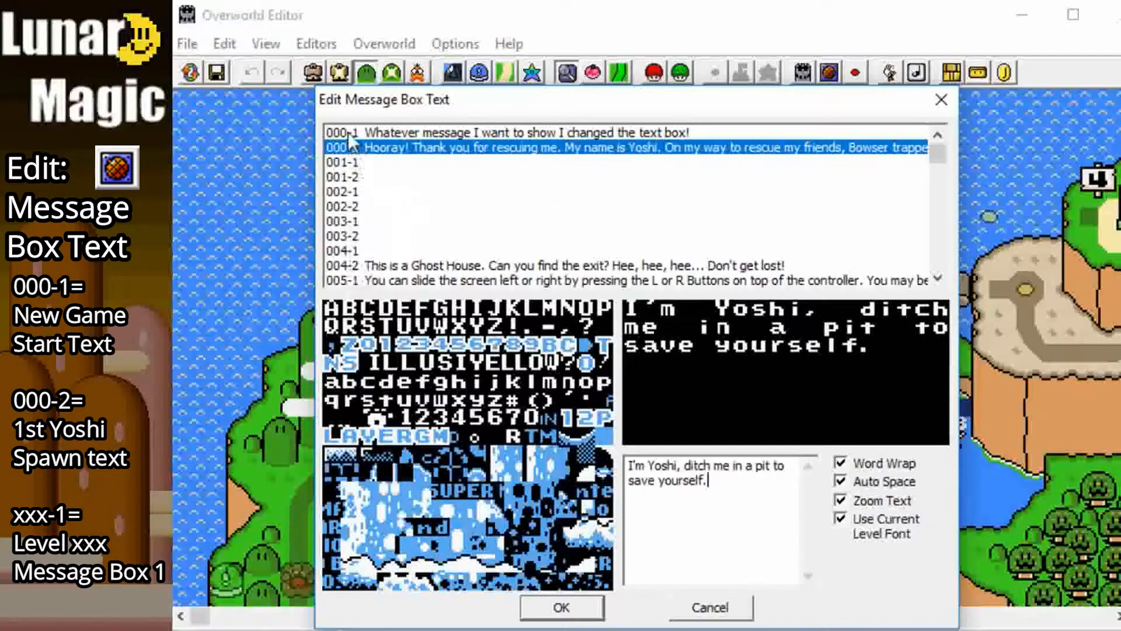
Step: Replace message 104-1 with "I'm not home. Come find me.", a blank line and "Evil Yoshi 6 6 06", and apply the message box edits
{"action": "scroll", "coordinate": [374, 196], "scroll_direction": "down", "scroll_amount": 18}
{"action": "scroll", "coordinate": [374, 195], "scroll_direction": "up", "scroll_amount": 2}
{"action": "scroll", "coordinate": [374, 196], "scroll_direction": "down", "scroll_amount": 2}
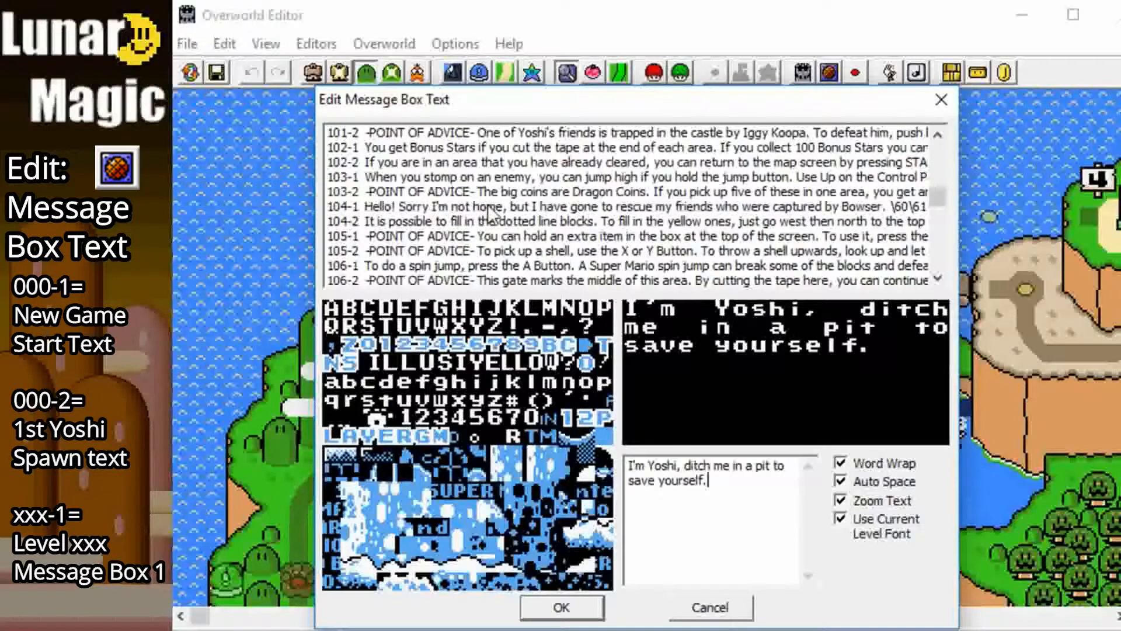
{"action": "left_click", "coordinate": [371, 207]}
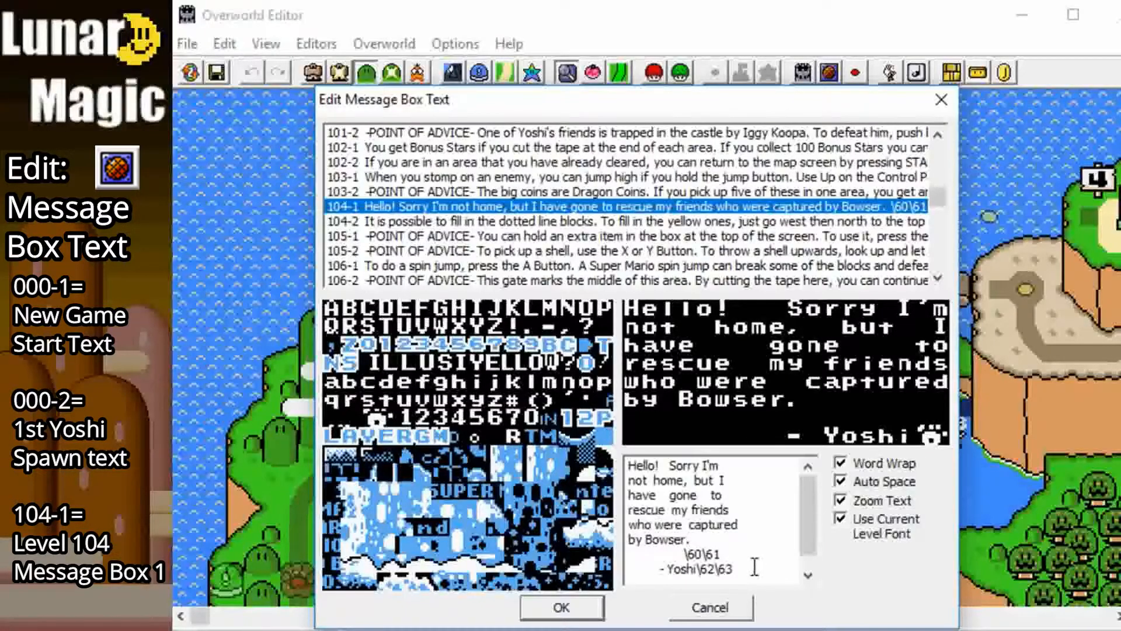
{"action": "left_click_drag", "start_coordinate": [737, 566], "coordinate": [605, 468]}
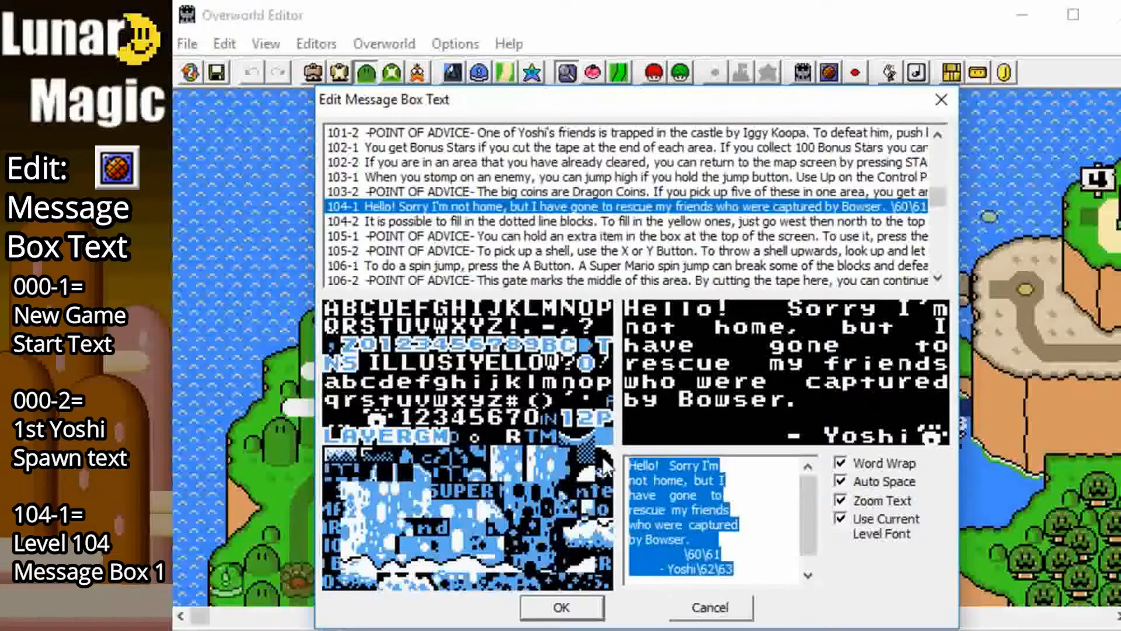
{"action": "type", "text": "I'm not home. Come find me."}
{"action": "key", "text": "Return"}
{"action": "key", "text": "Return"}
{"action": "type", "text": "Evi"}
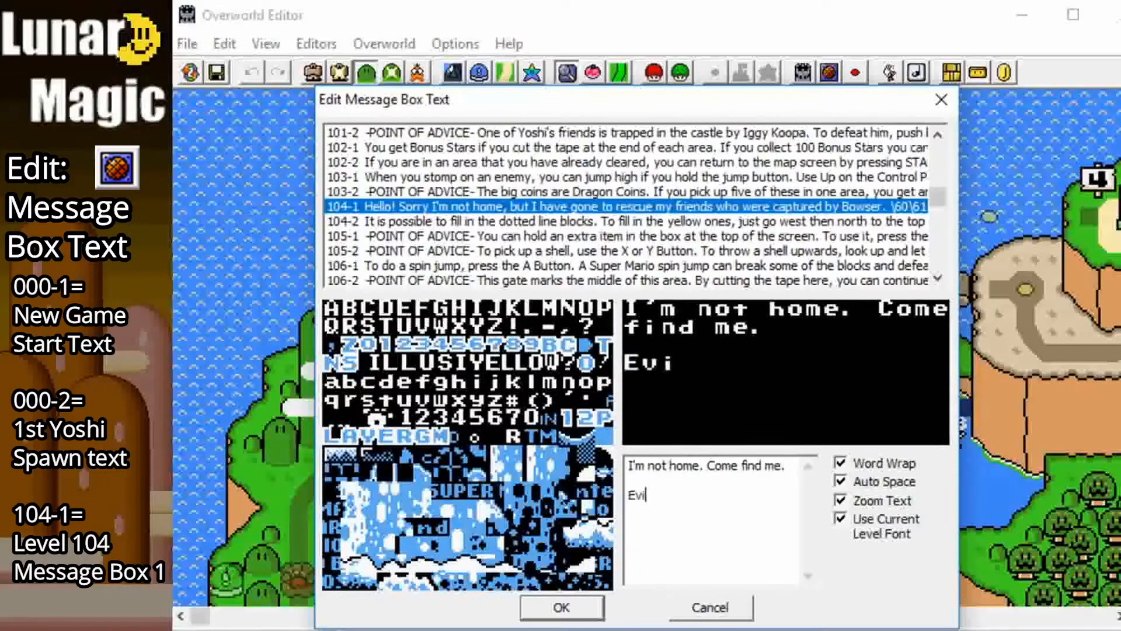
{"action": "type", "text": "l Yoshi 6 6 06"}
{"action": "left_click", "coordinate": [693, 206]}
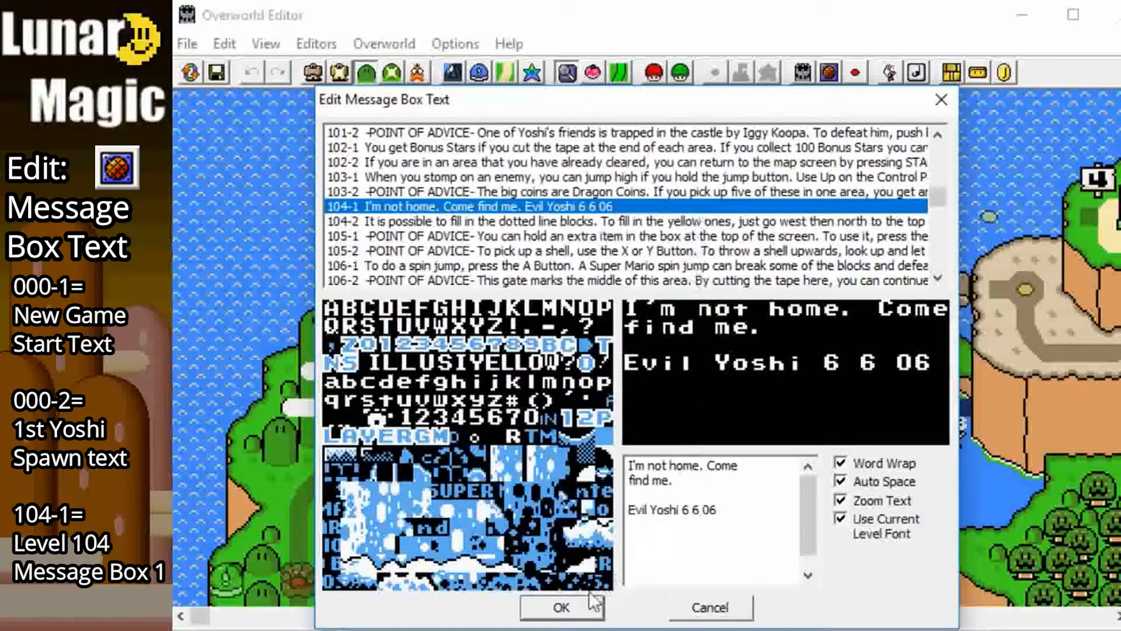
{"action": "left_click", "coordinate": [578, 609]}
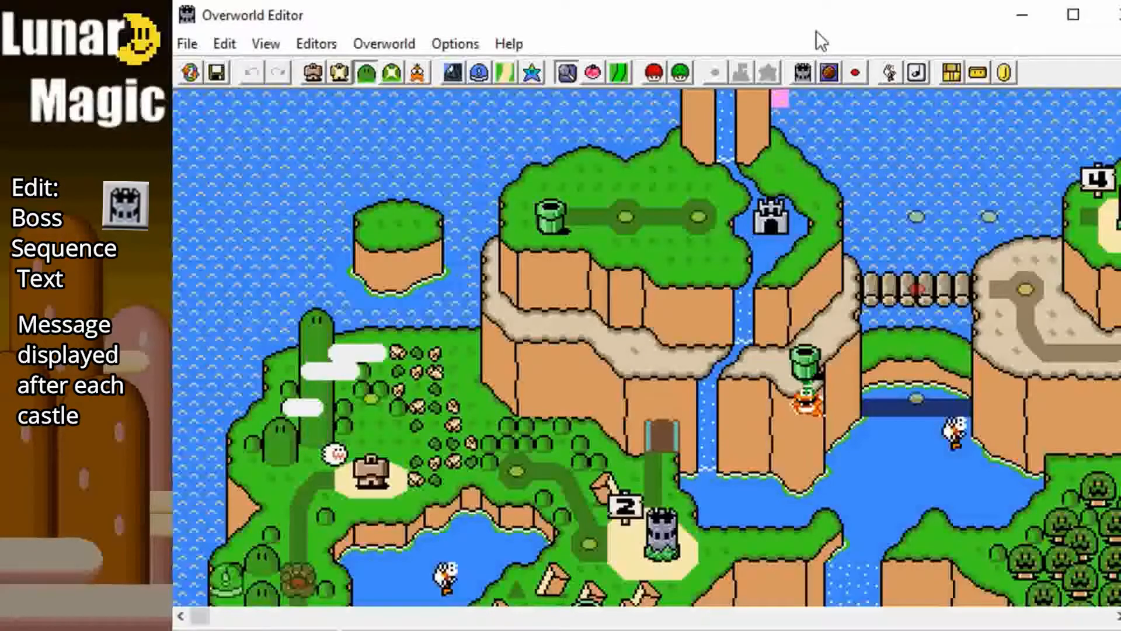
Step: Replace boss sequence text 1 with "Congrats on beating up kids while stalking a princess and punching dinosaurs." and save the overworld
{"action": "left_click", "coordinate": [803, 73]}
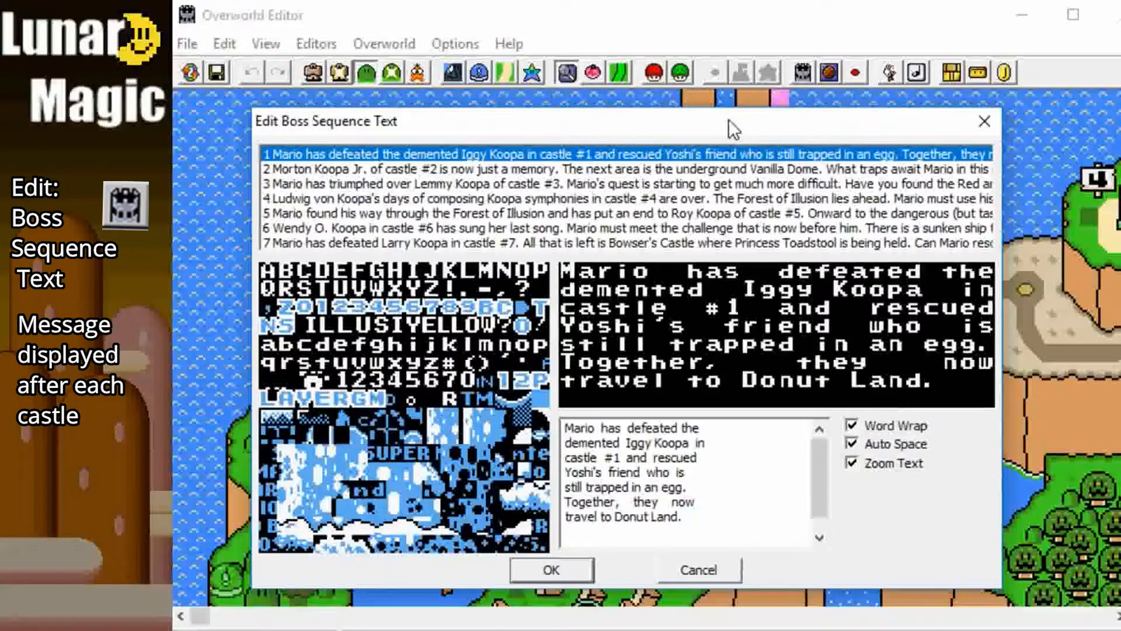
{"action": "left_click_drag", "start_coordinate": [682, 517], "coordinate": [551, 416]}
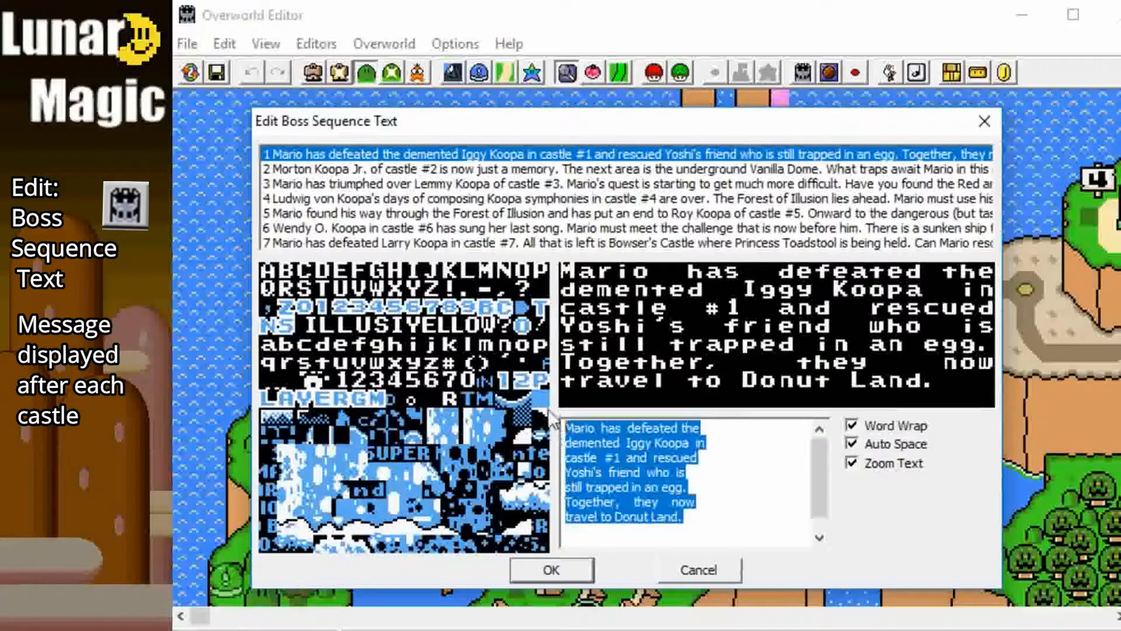
{"action": "key", "text": "Delete"}
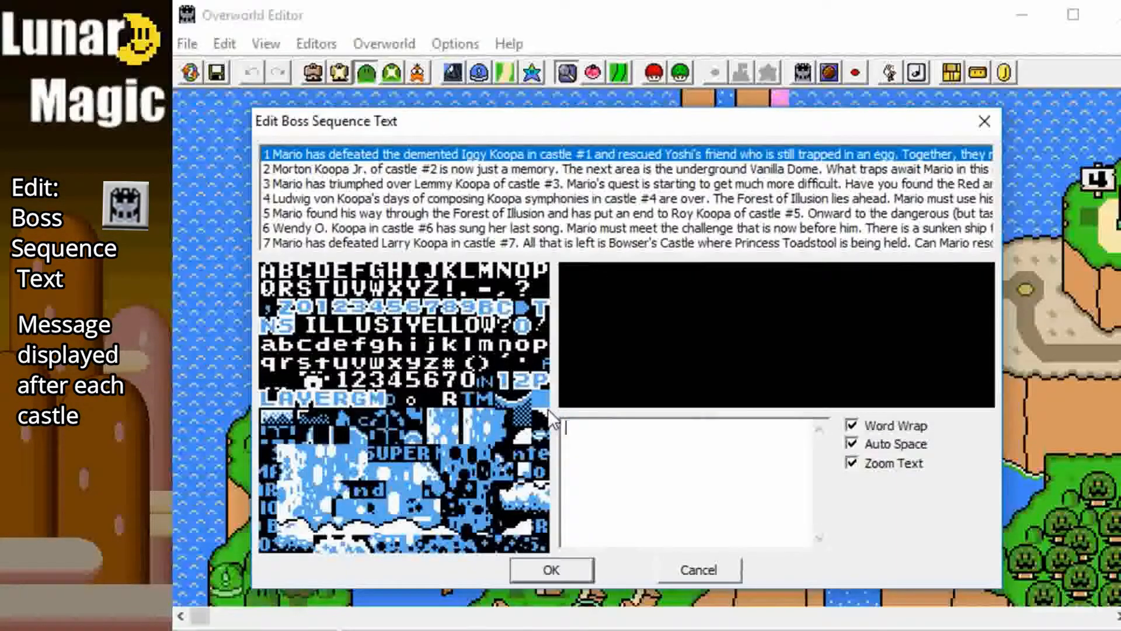
{"action": "type", "text": "Congrats on beating up kids while "}
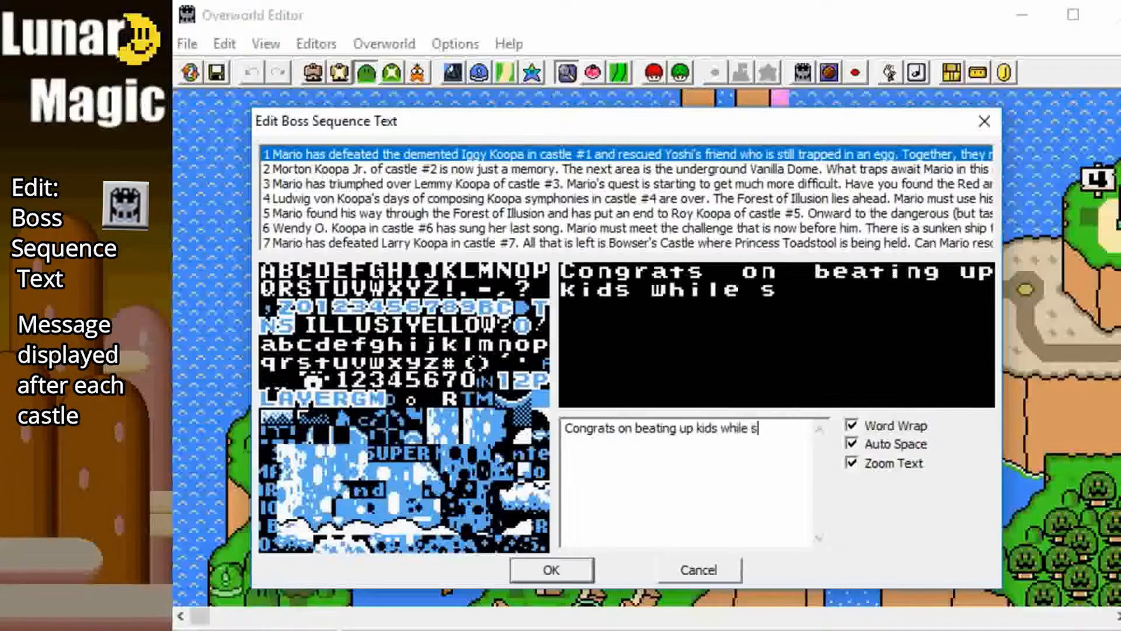
{"action": "type", "text": "stalking a princess and punching dinosaurs."}
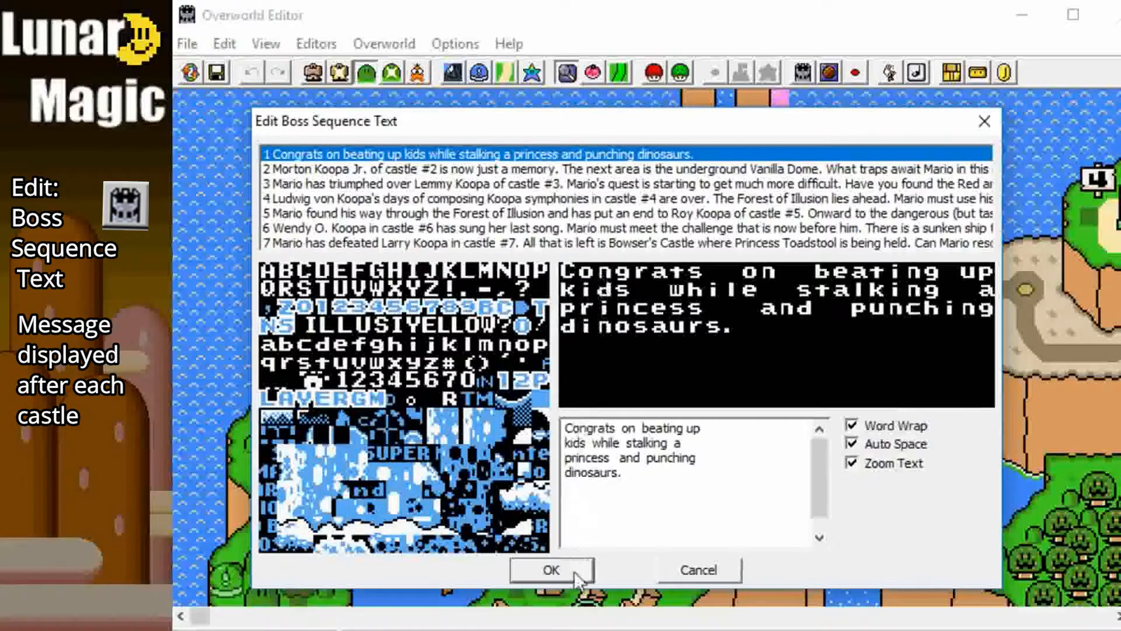
{"action": "left_click", "coordinate": [552, 570]}
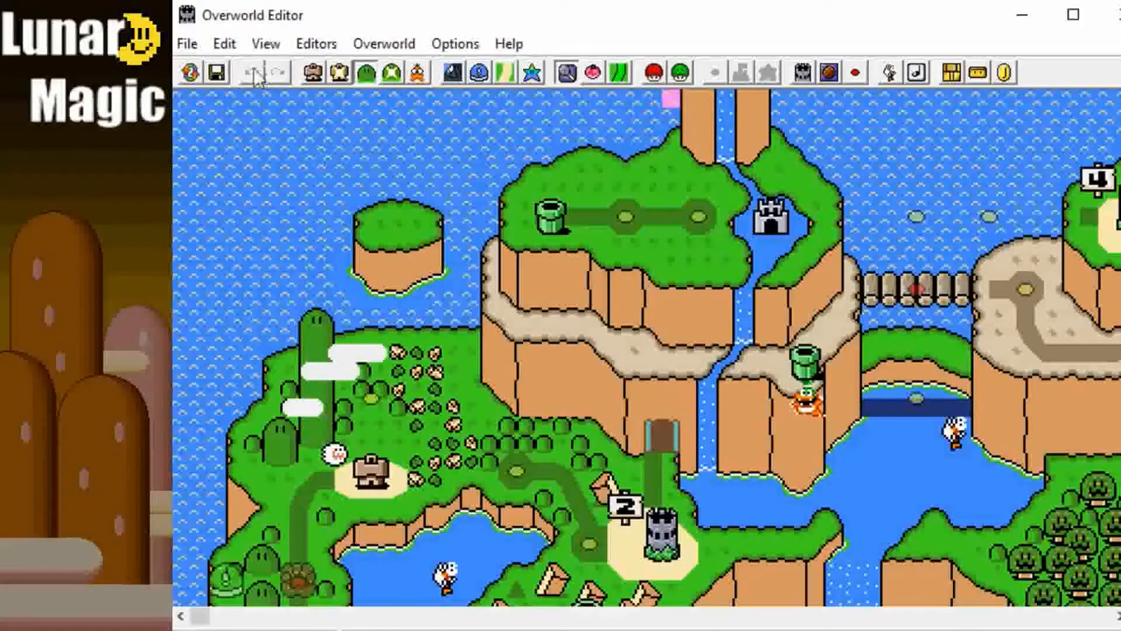
{"action": "left_click", "coordinate": [217, 72]}
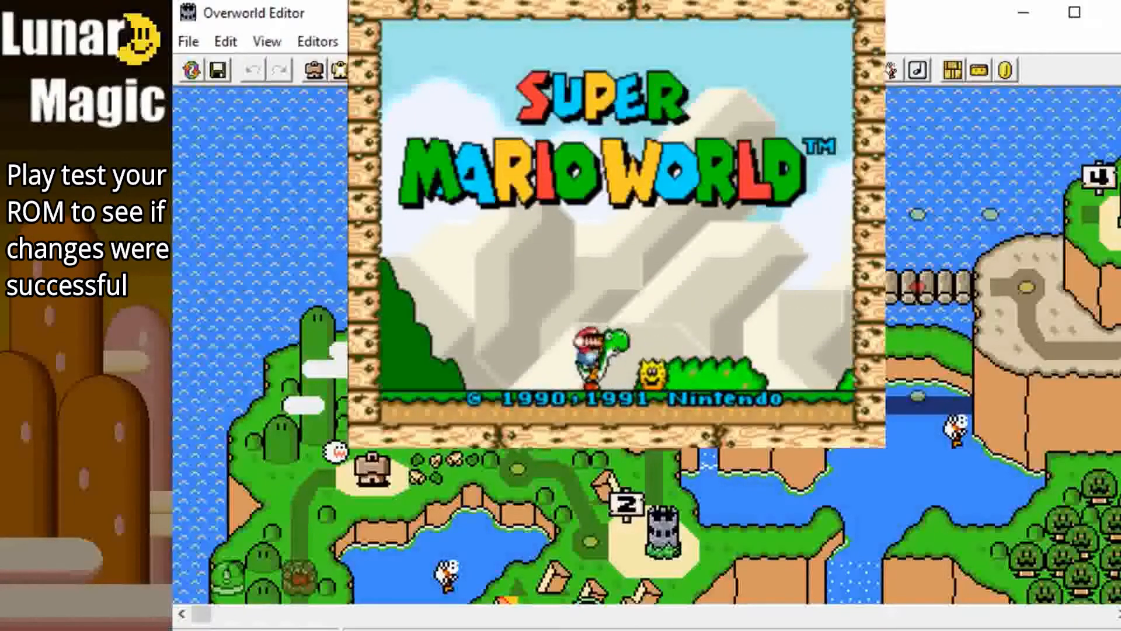
Step: Play test the ROM in the emulator: start a new Mario A game, enter level 104 and hit its message block
{"action": "key", "text": "Return"}
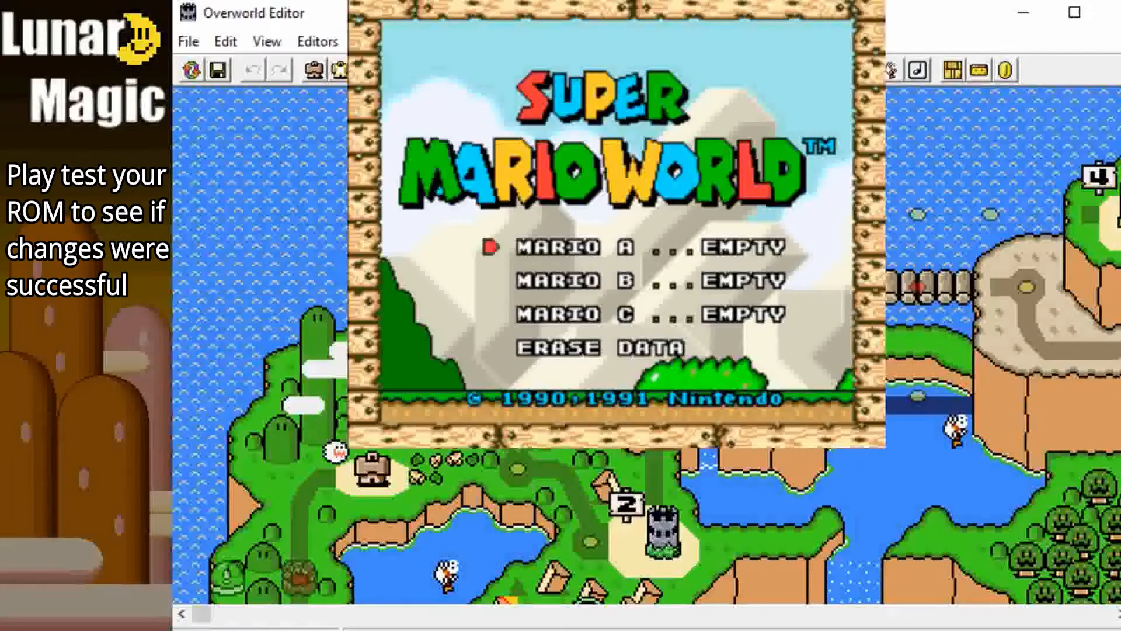
{"action": "key", "text": "Return"}
{"action": "key", "text": "Return"}
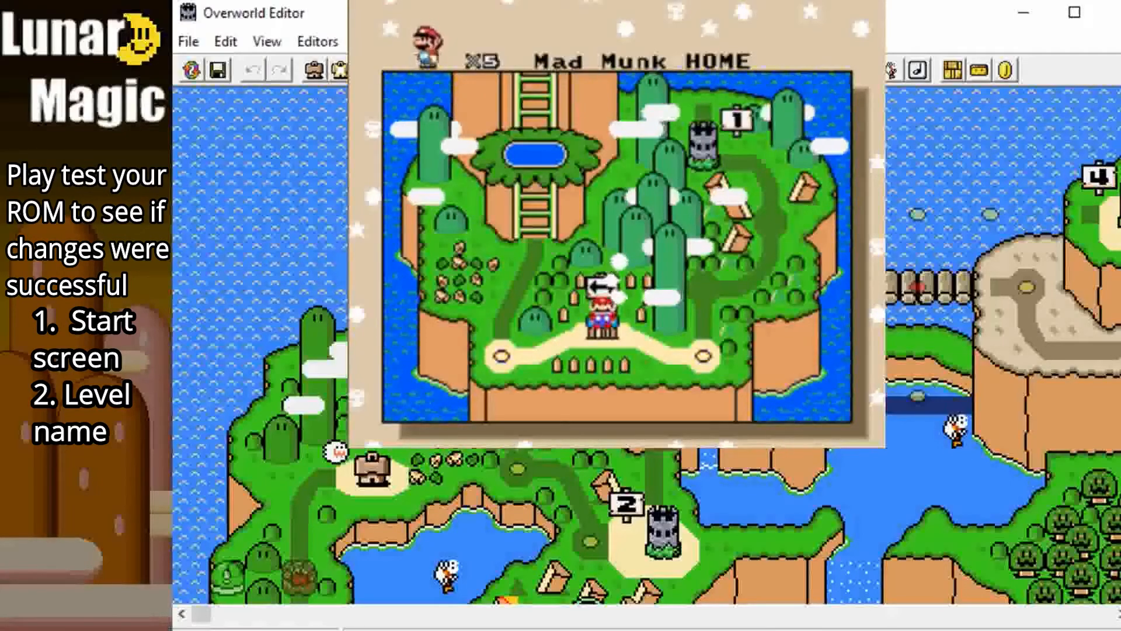
{"action": "key", "text": "x"}
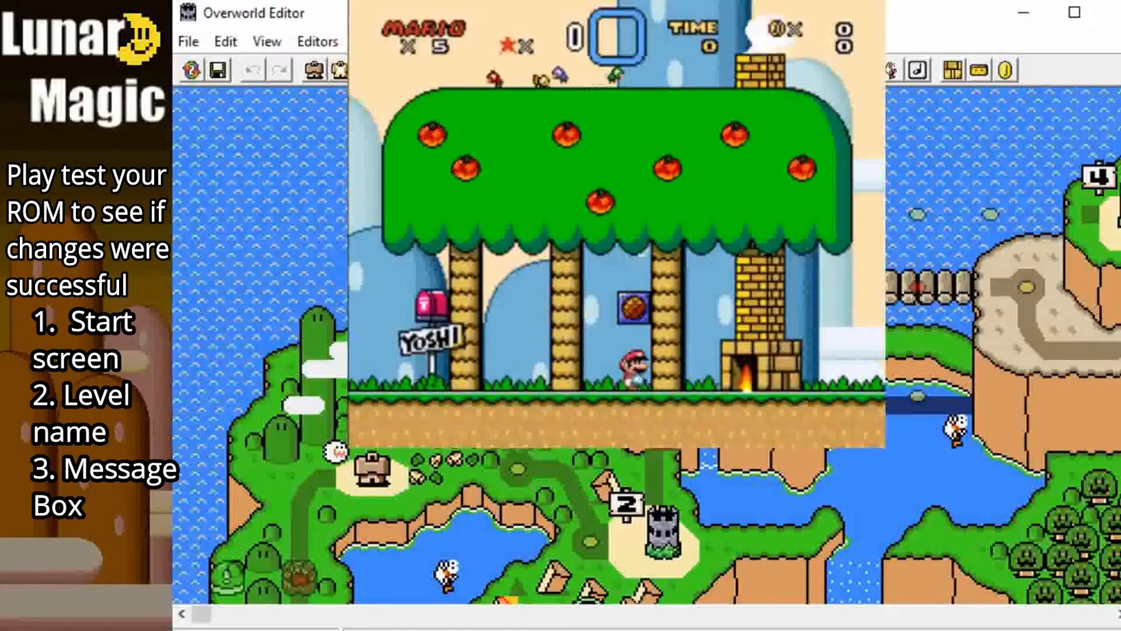
{"action": "key", "text": "z"}
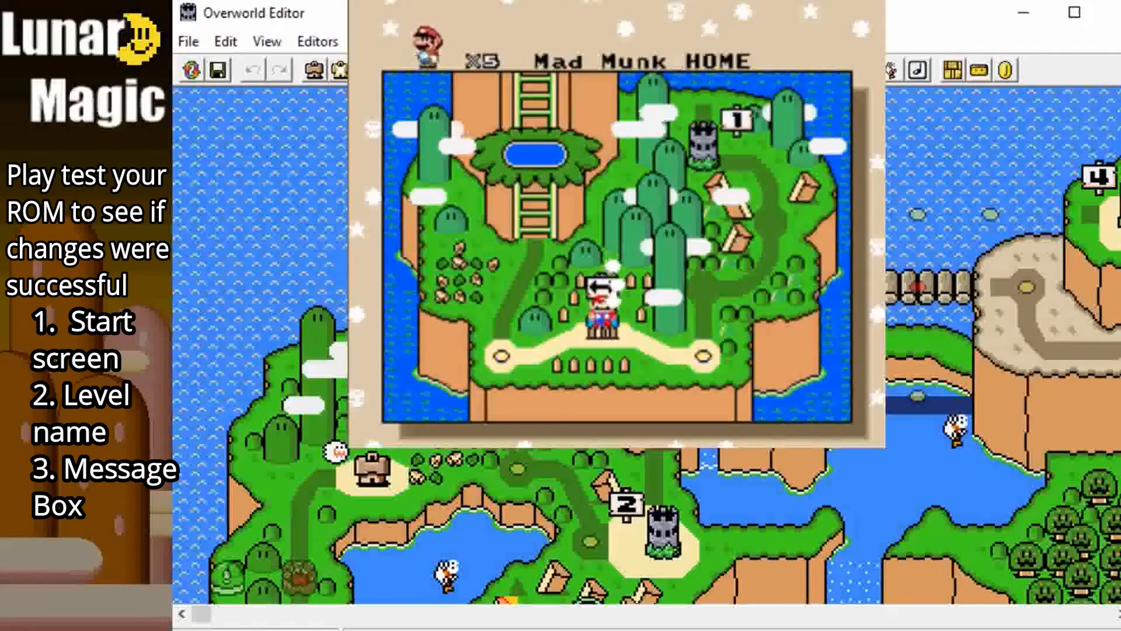
Step: Enter the level to the right on the map and hit the question block to spawn Yoshi and check his message
{"action": "key", "text": "Right"}
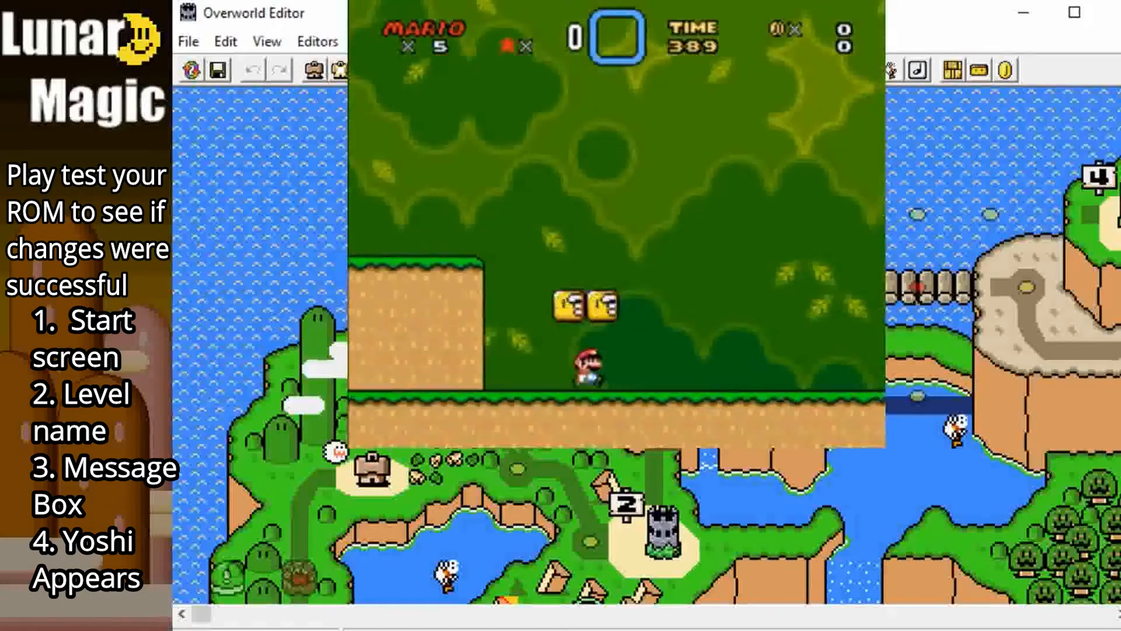
{"action": "key", "text": "Right"}
{"action": "key", "text": "Left"}
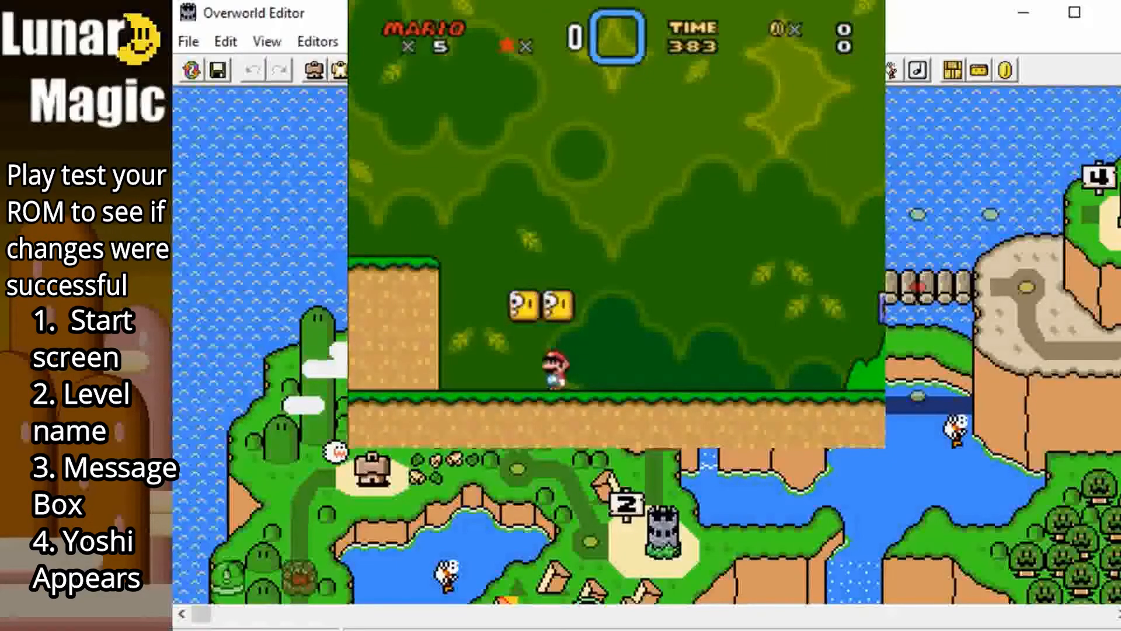
{"action": "key", "text": "x"}
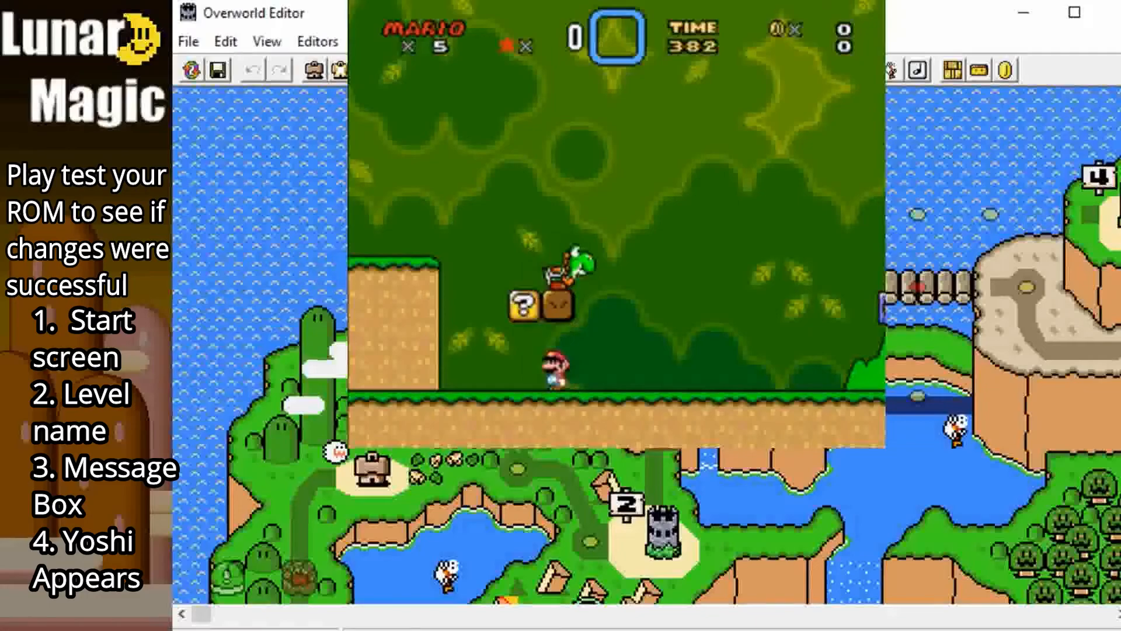